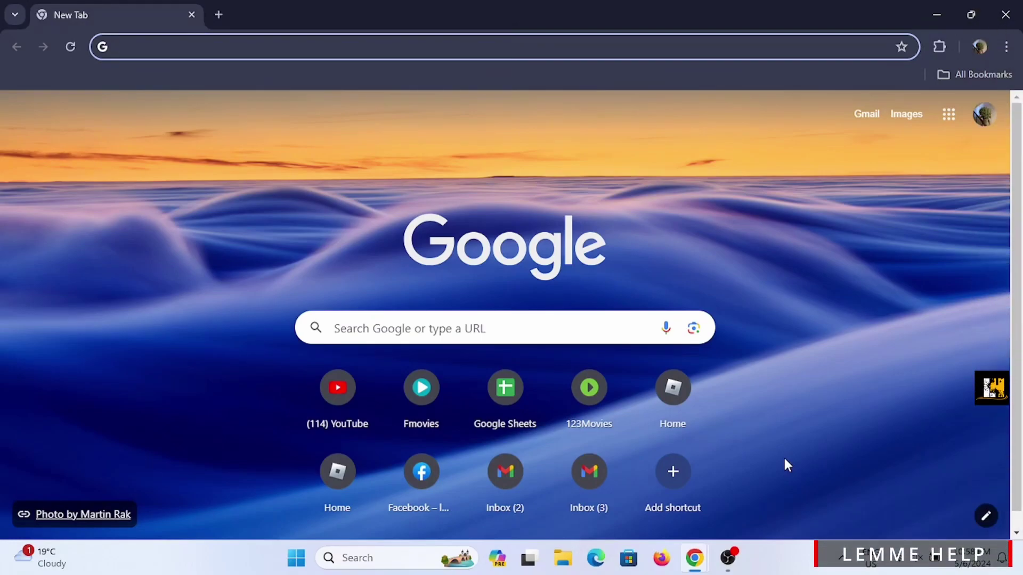
Run a Google search for 'whatsapp web'.
click(517, 329)
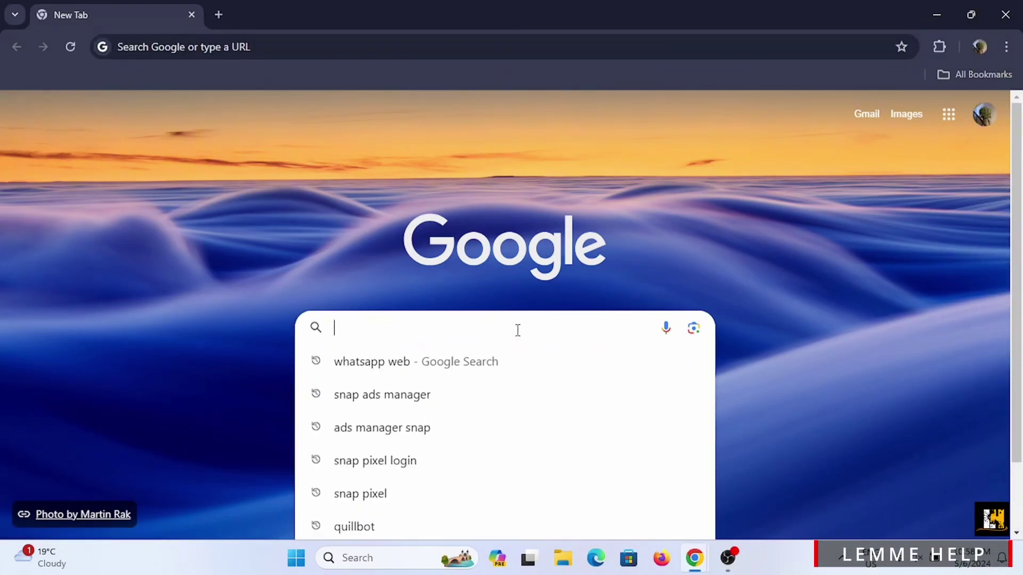
text(whatsapp w)
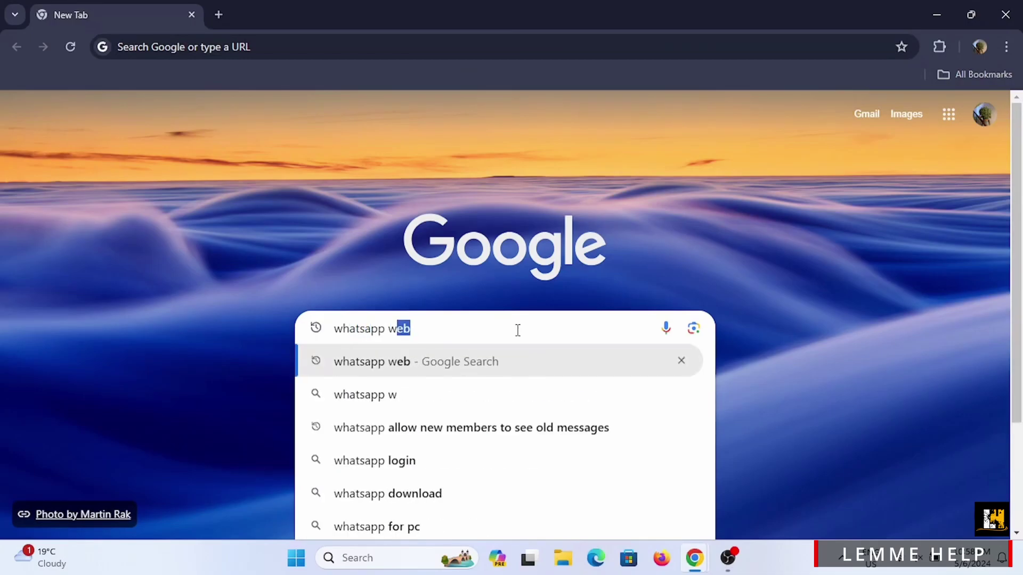
text(eb)
key(Return)
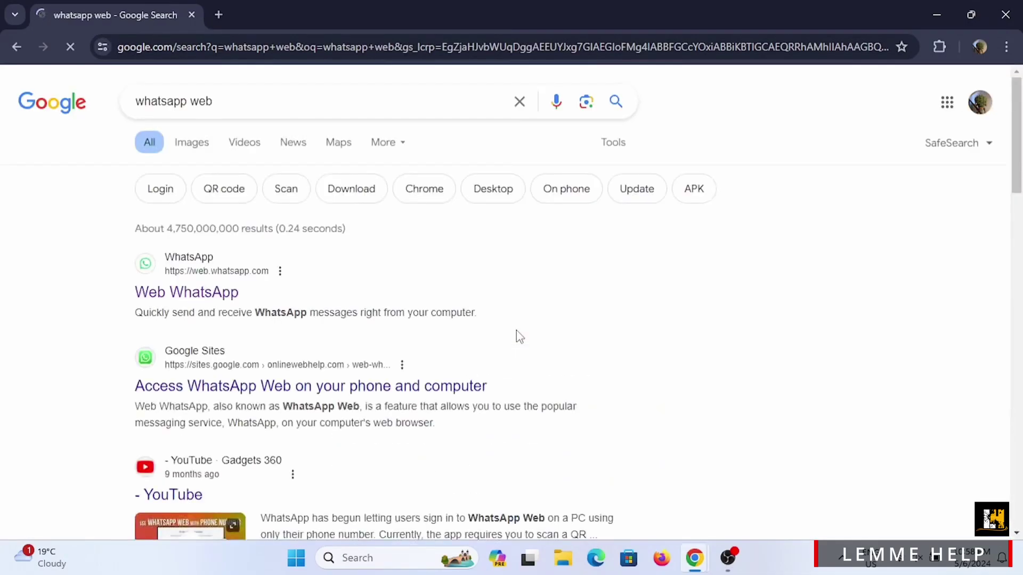
Open the official Web WhatsApp result and show the Status updates panel.
click(195, 294)
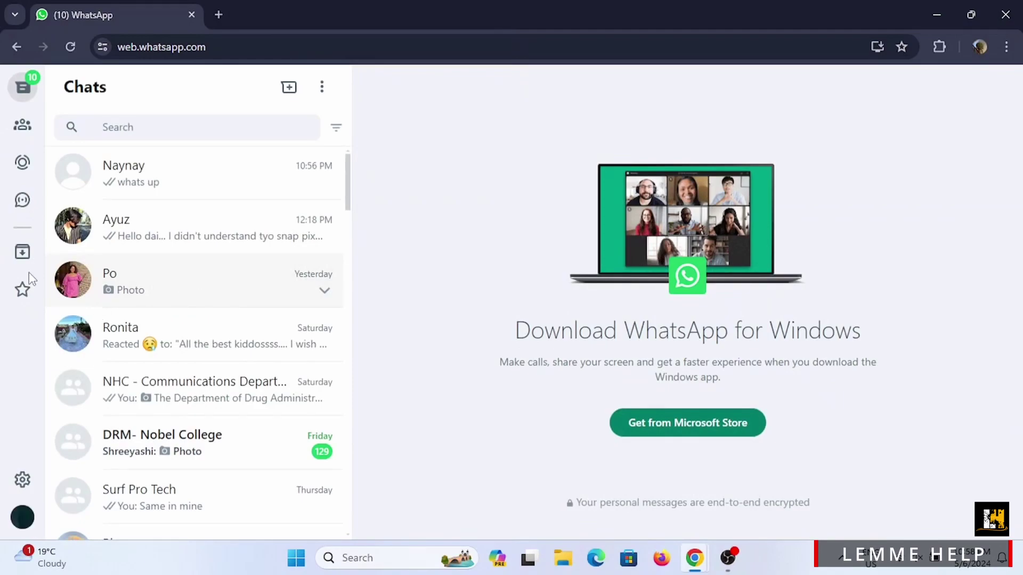
click(22, 163)
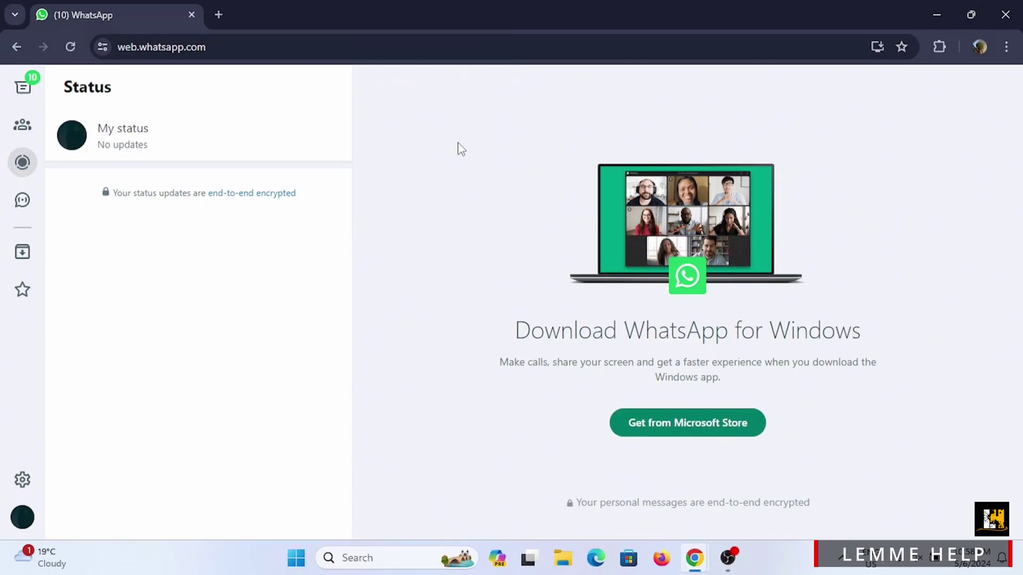
Request an account information report from Settings > Account.
click(21, 481)
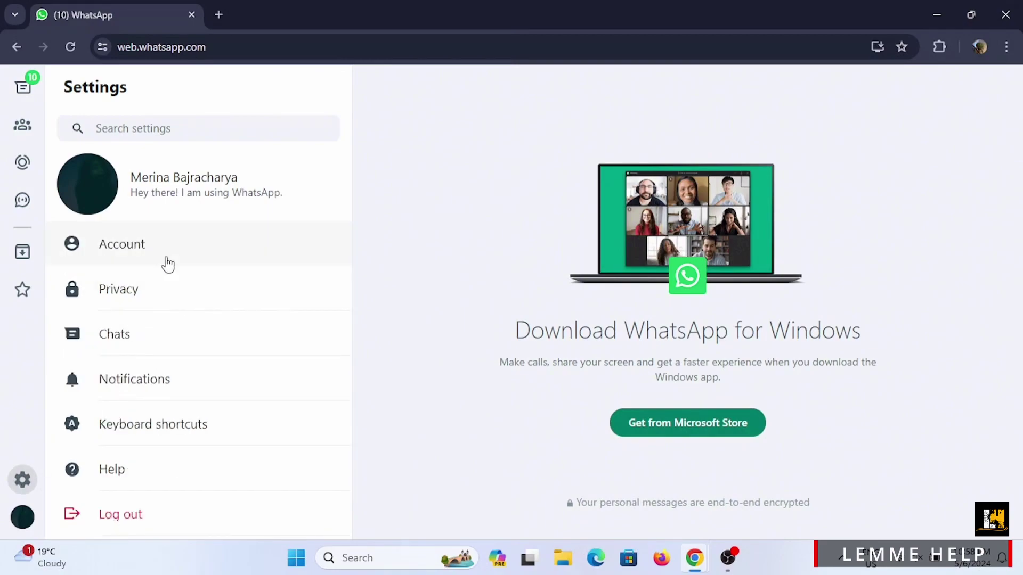
click(175, 256)
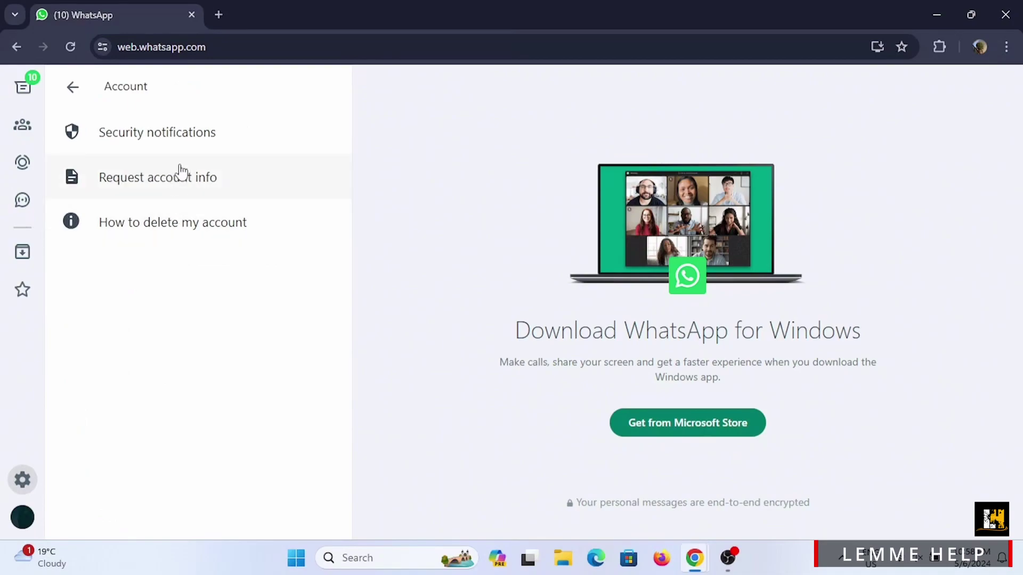
click(248, 185)
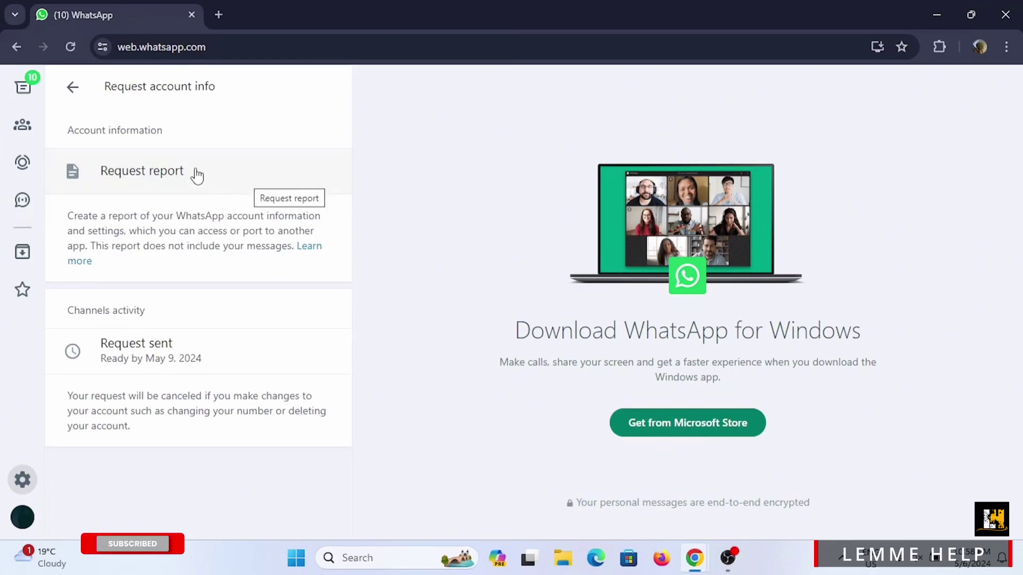
click(197, 174)
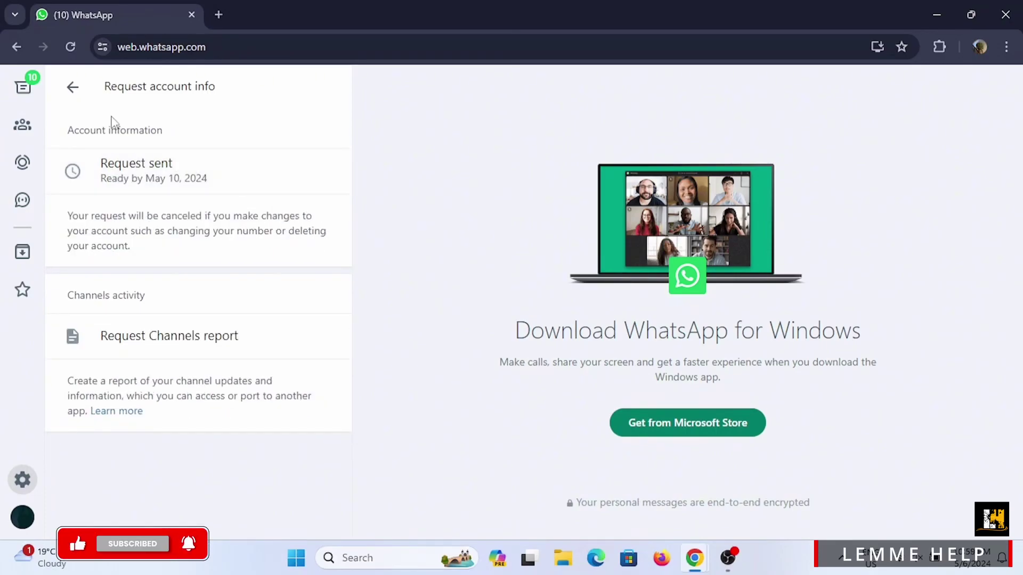
Return to the main settings list and go to Help > Contact us.
click(74, 90)
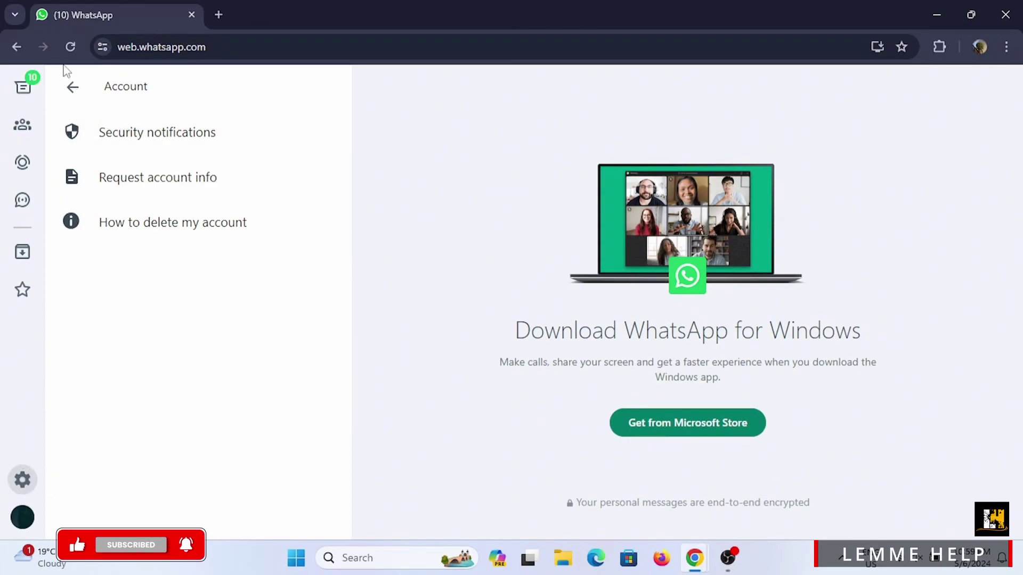
click(72, 86)
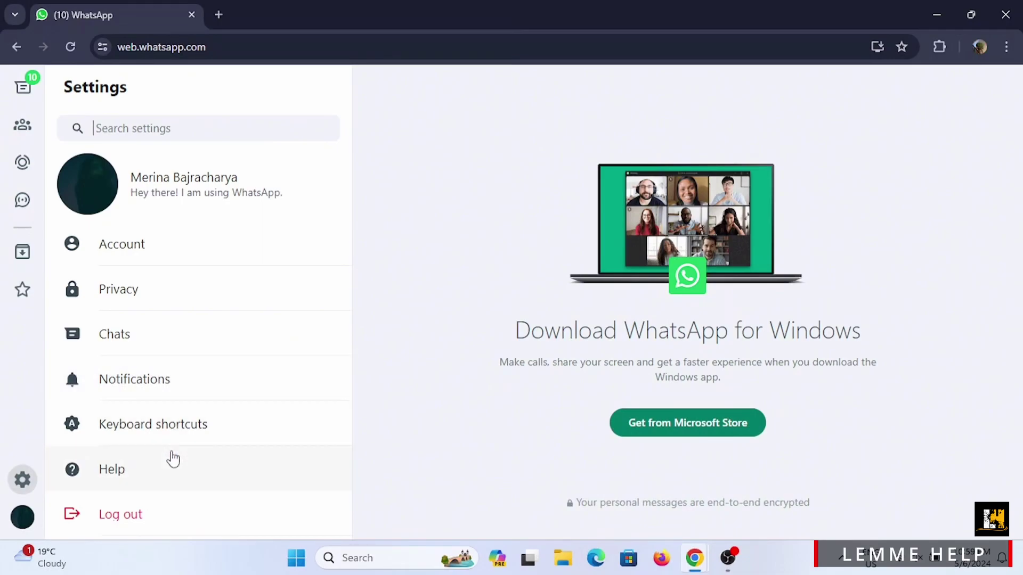
click(173, 458)
click(173, 458)
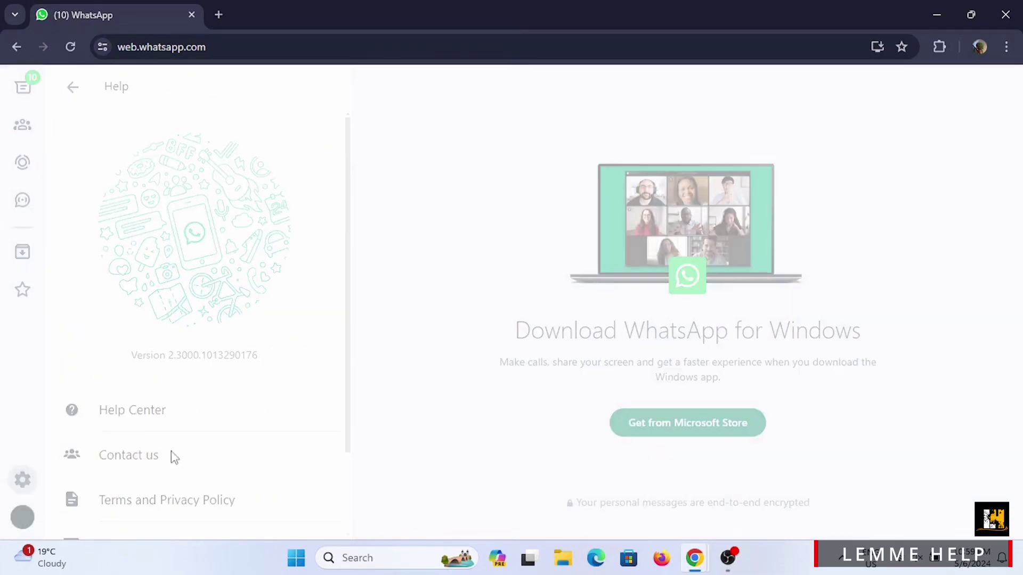
Send WhatsApp support the message 'Recover deleted chats'.
click(388, 252)
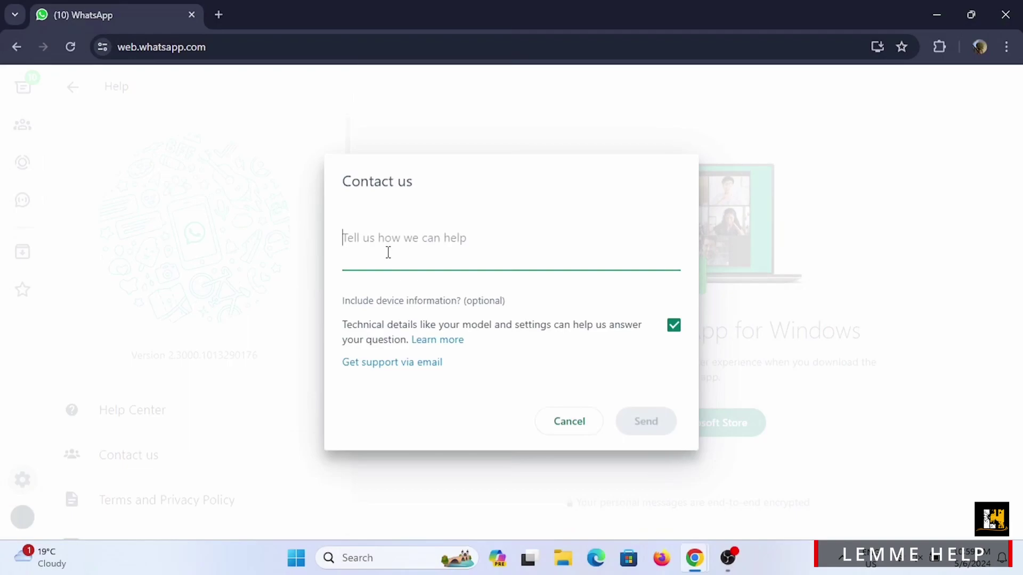
text(RE)
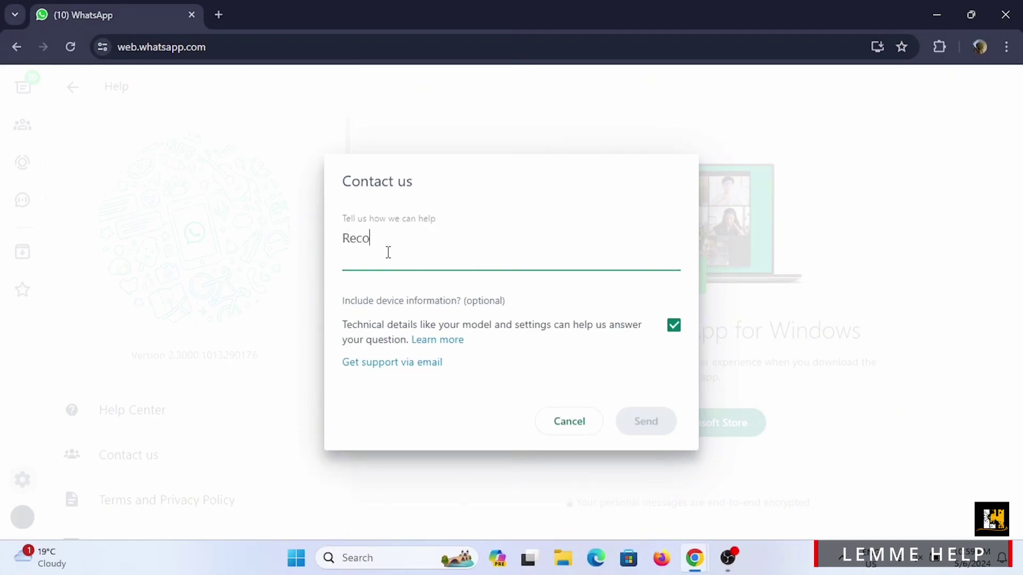
text(del)
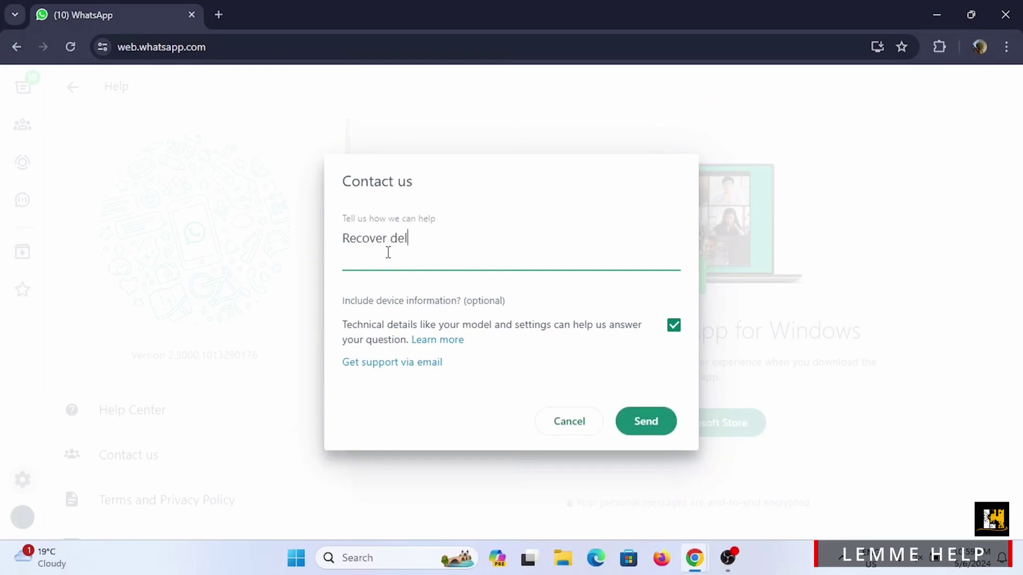
text(eted chats)
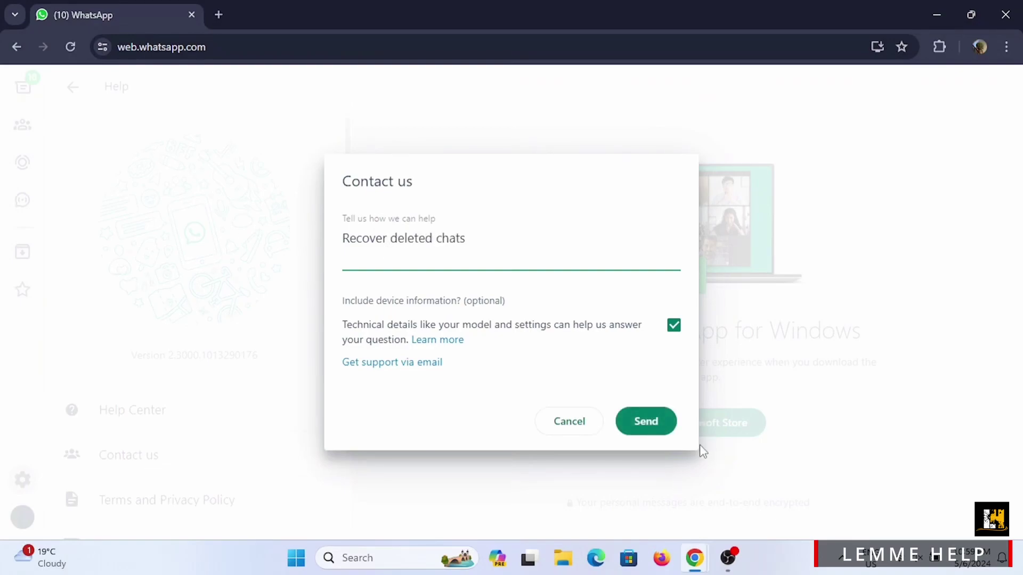
click(637, 423)
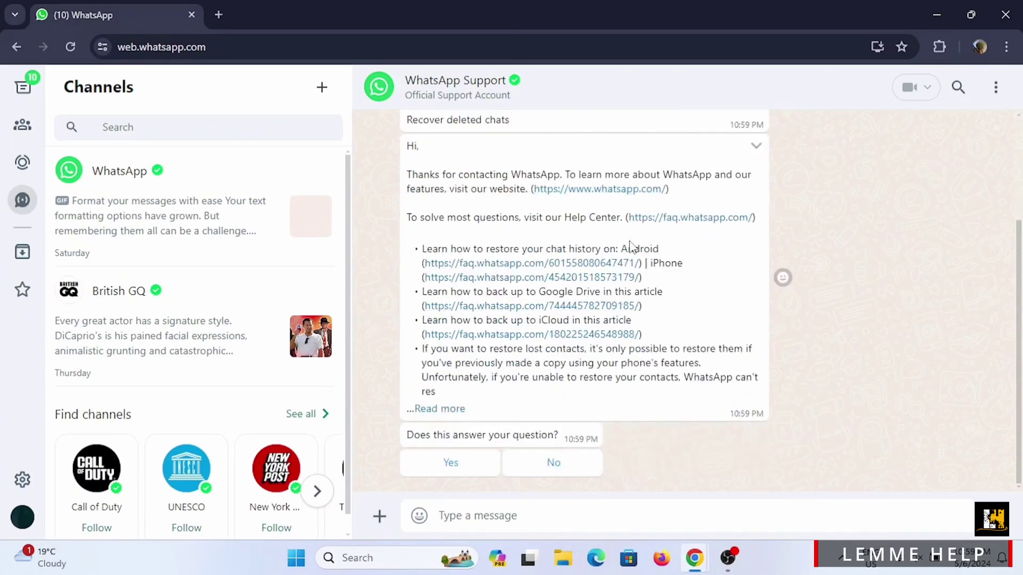
scroll(631, 247, up, 1)
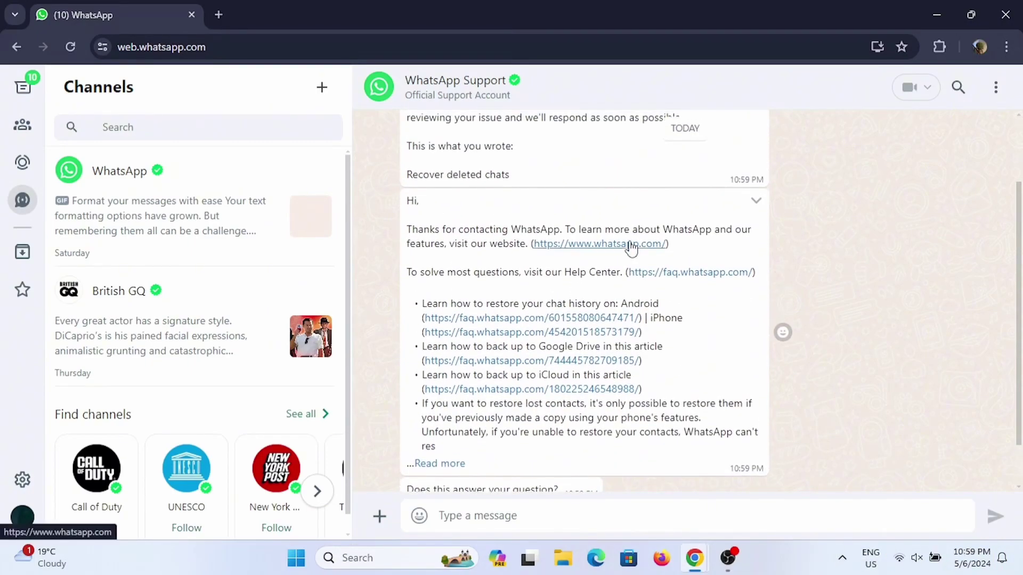
scroll(631, 249, up, 2)
scroll(630, 247, down, 1)
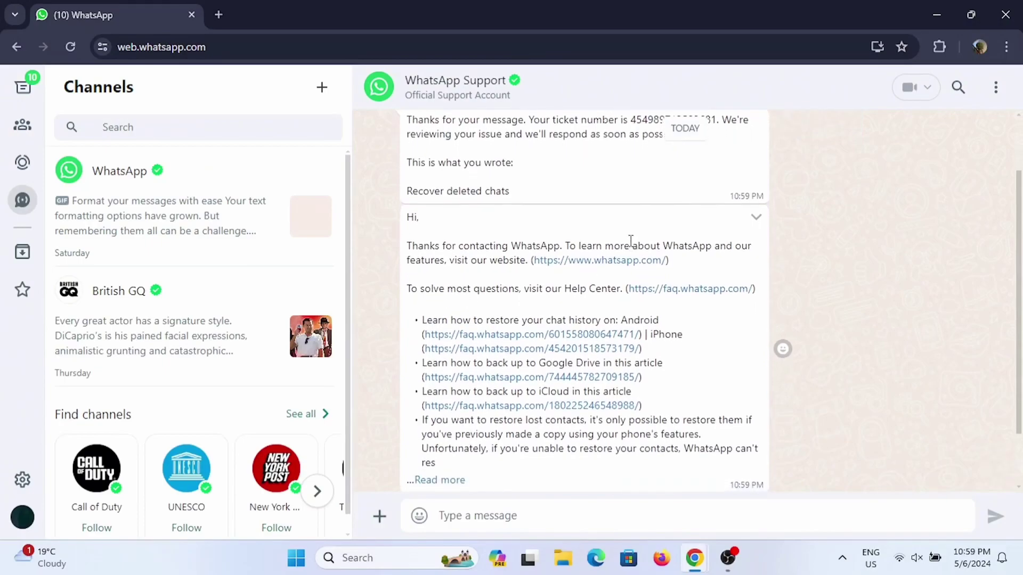